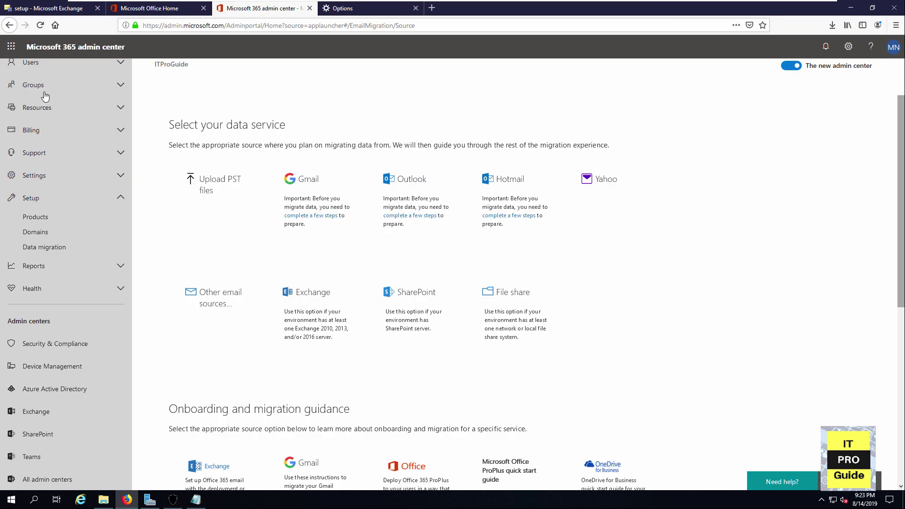
# Pick Exchange as the migration source so HybridSetup.exe downloads.
pyautogui.click(315, 316)
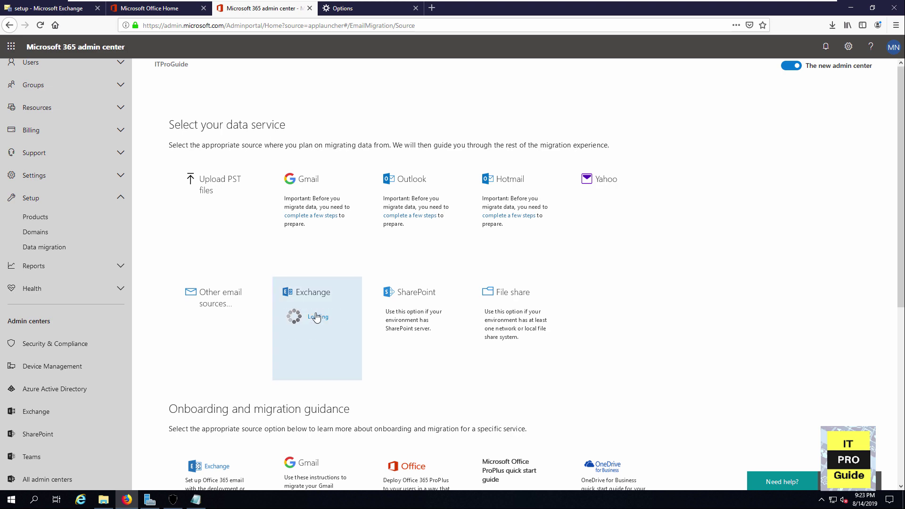
pyautogui.scroll(-5, 315, 317)
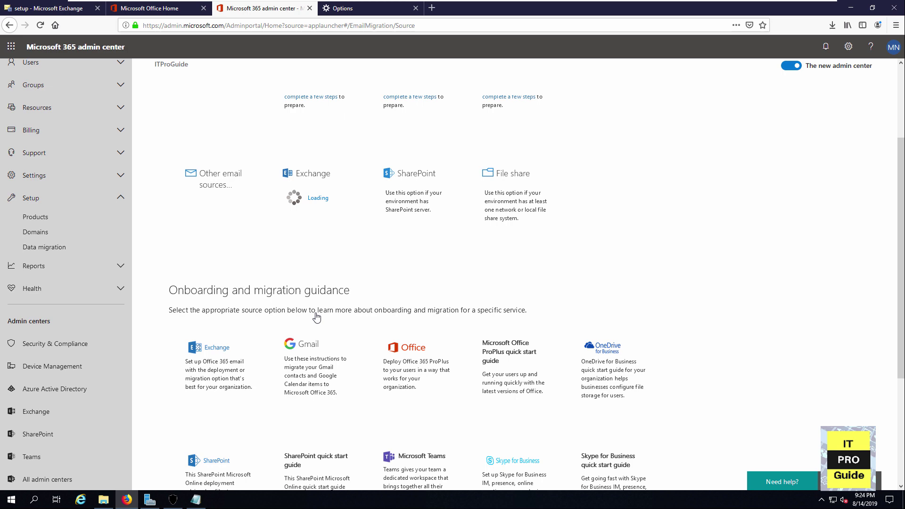
pyautogui.scroll(-3, 316, 316)
pyautogui.scroll(4, 312, 314)
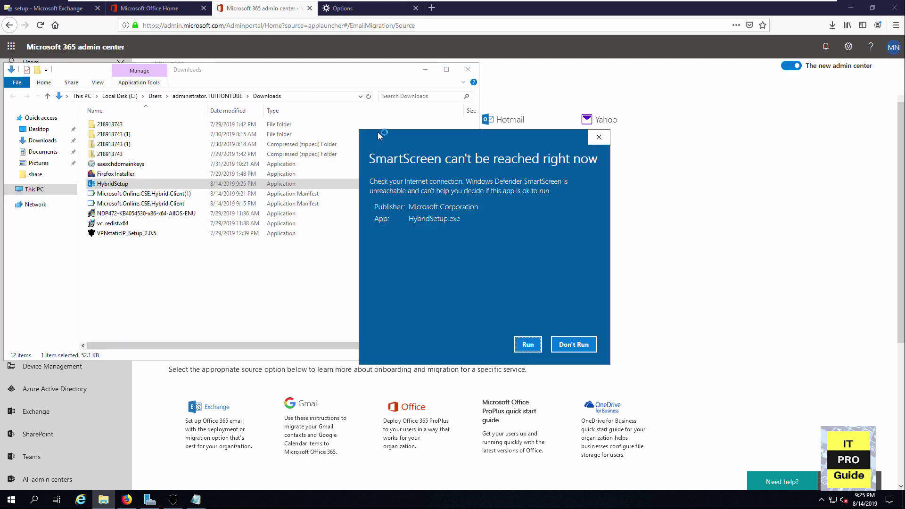
# Allow HybridSetup.exe to run past the SmartScreen warning, installing the Hybrid Configuration Wizard.
pyautogui.click(528, 344)
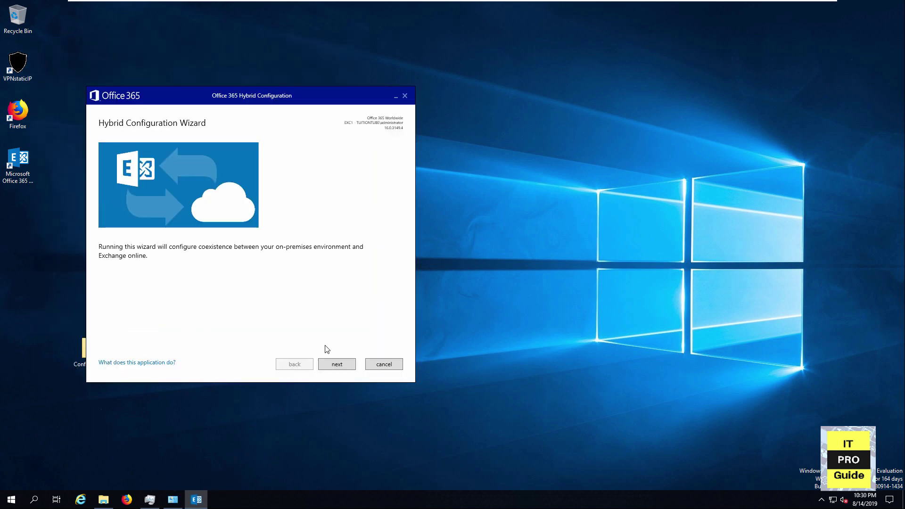
# Get past the welcome page and accept the detected Exchange server EXC1 with Office 365 Worldwide.
pyautogui.click(342, 367)
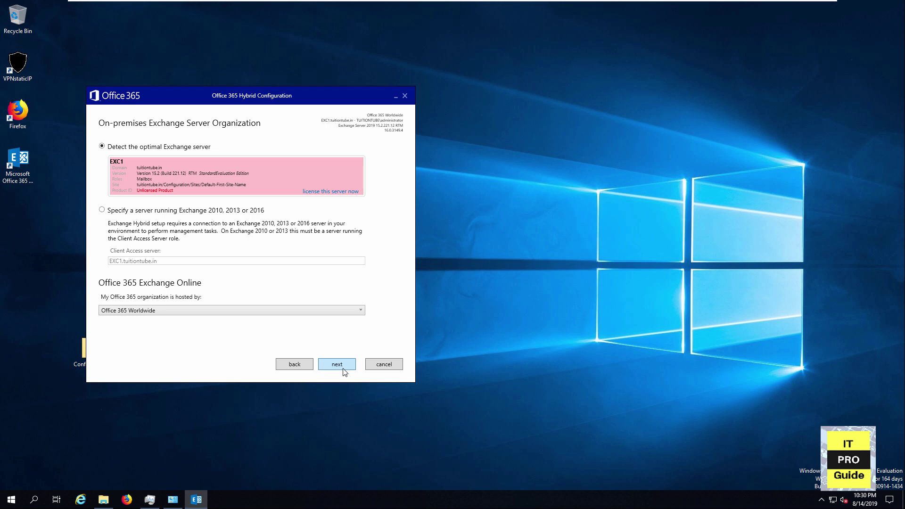
pyautogui.click(343, 369)
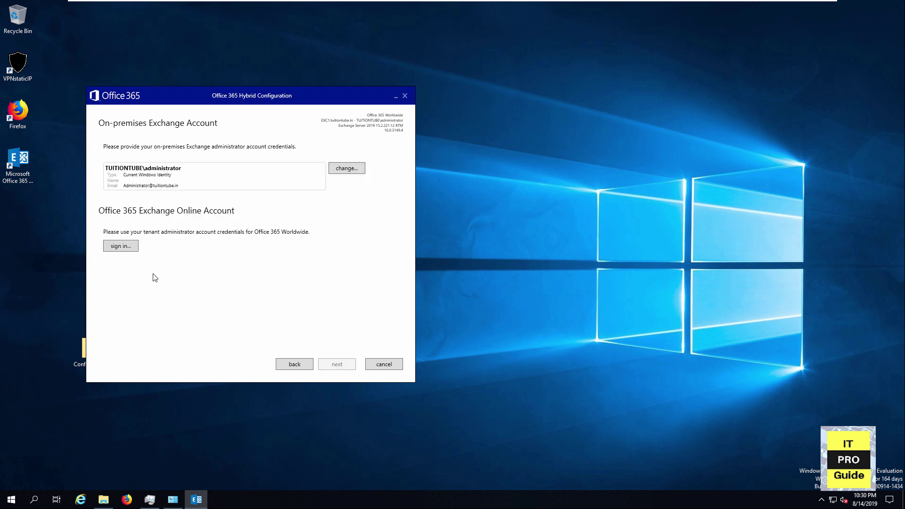
# Sign in with the Office 365 tenant administrator's e-mail address and password.
pyautogui.click(125, 246)
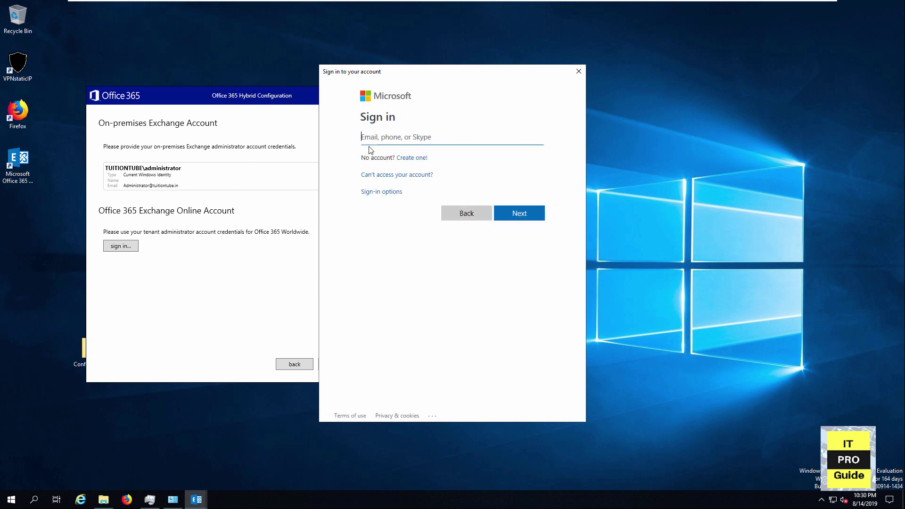
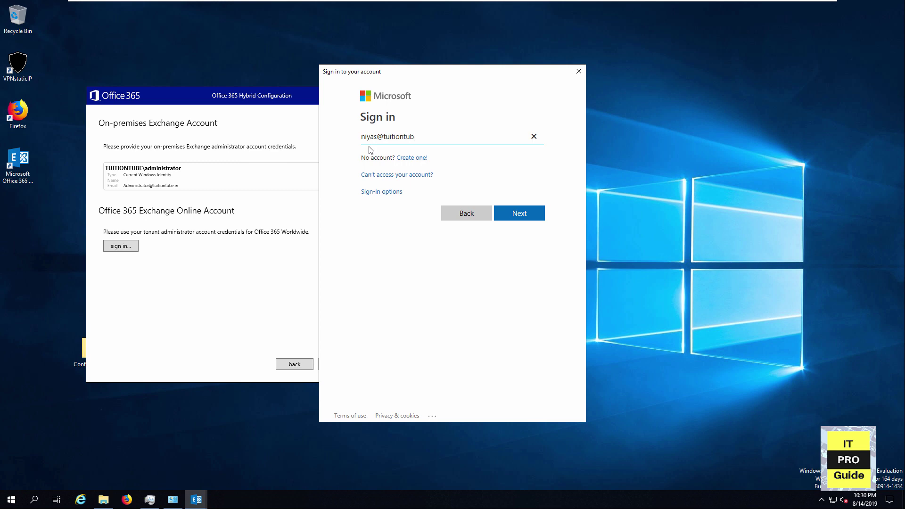
pyautogui.press('Return')
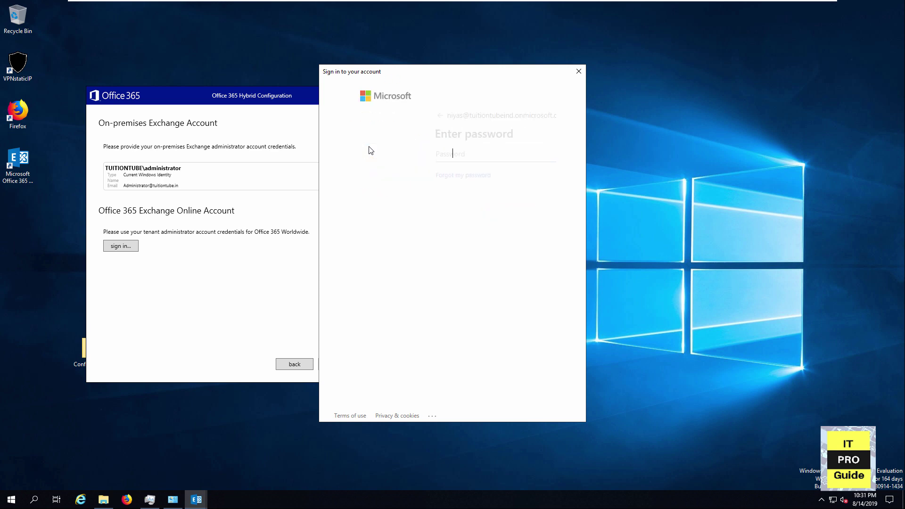
pyautogui.write('a')
pyautogui.press('BackSpace')
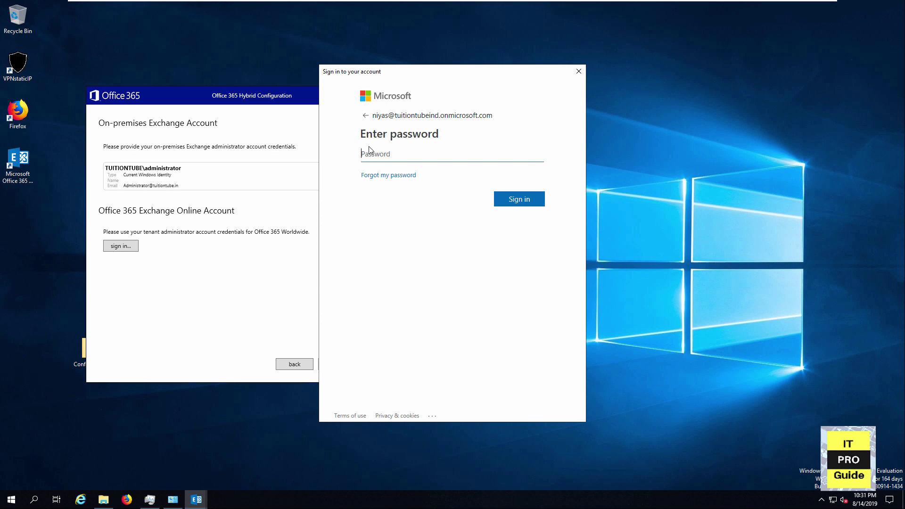
pyautogui.write('abcdefghijkl')
pyautogui.press('Return')
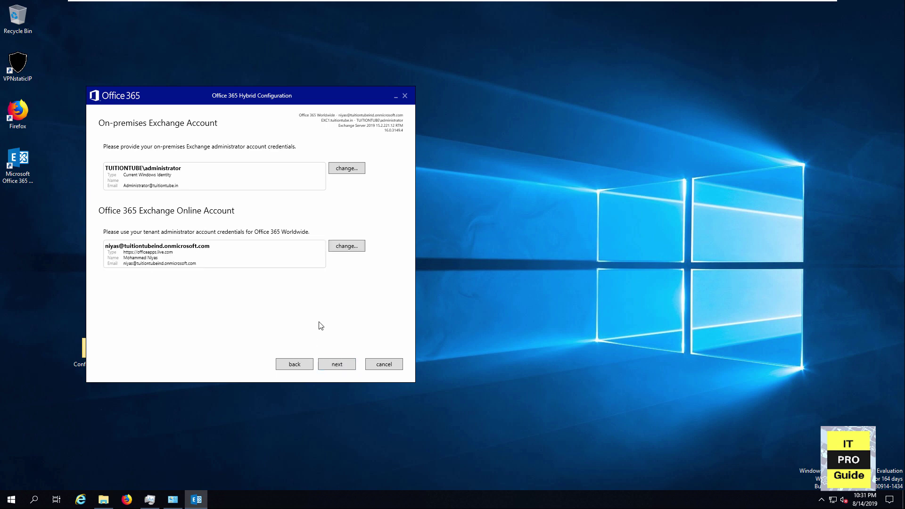
# Gather configuration information from both Exchange and Office 365 until both succeed.
pyautogui.click(336, 364)
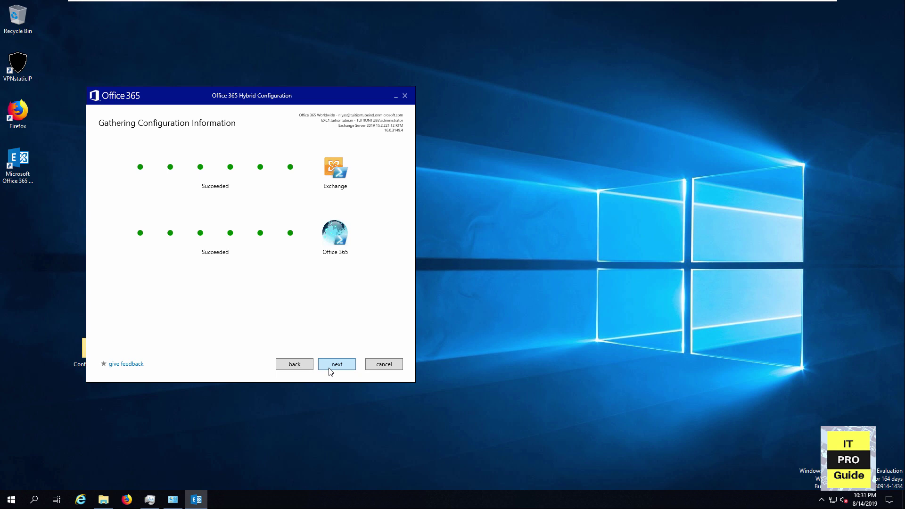
# Choose Full Hybrid Configuration and Use Exchange Modern Hybrid Topology.
pyautogui.click(329, 370)
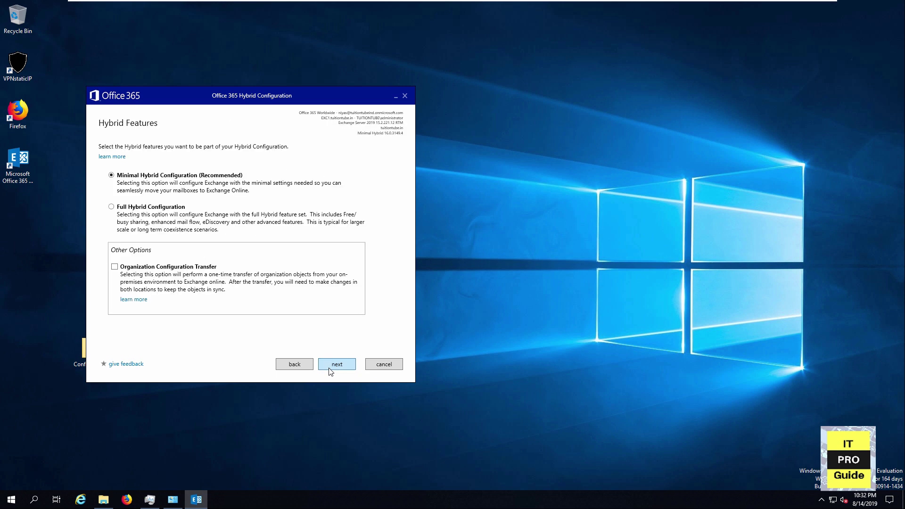
pyautogui.click(119, 206)
pyautogui.click(337, 369)
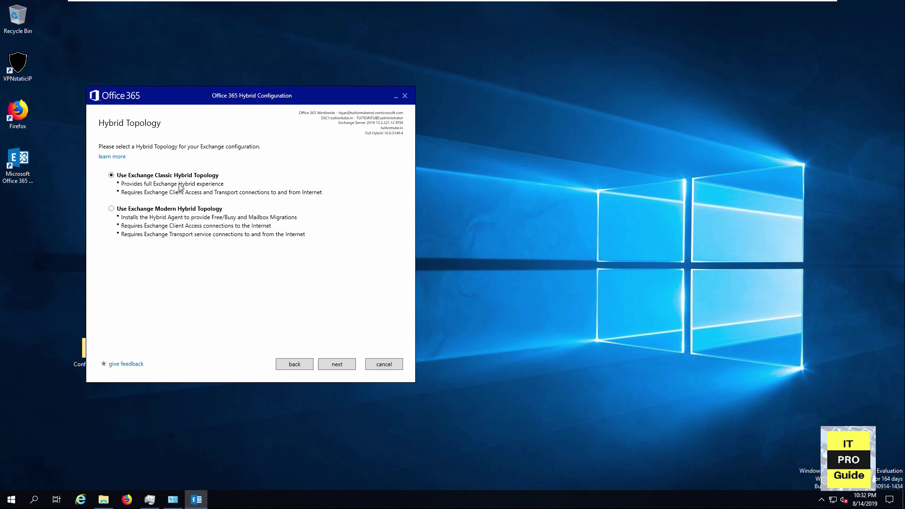
pyautogui.click(171, 209)
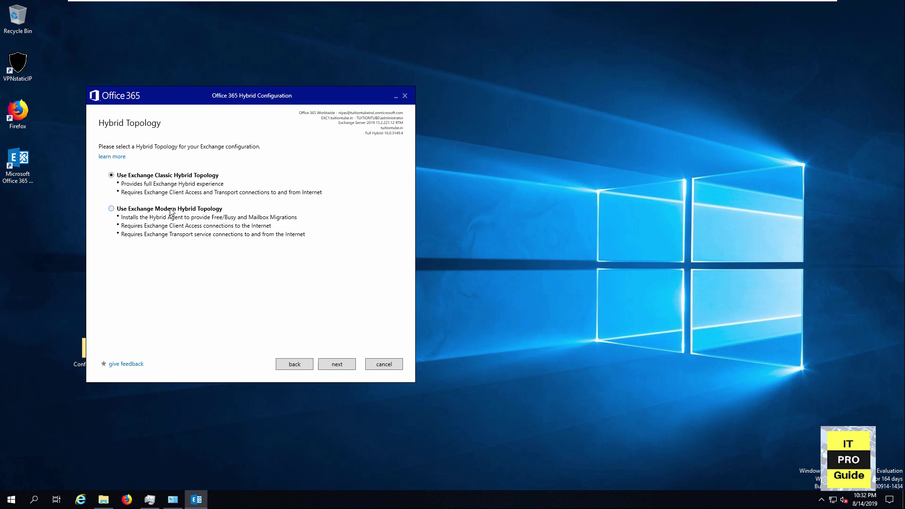
pyautogui.click(341, 365)
# Choose to install an additional hybrid agent and continue to the migration account page.
pyautogui.click(337, 367)
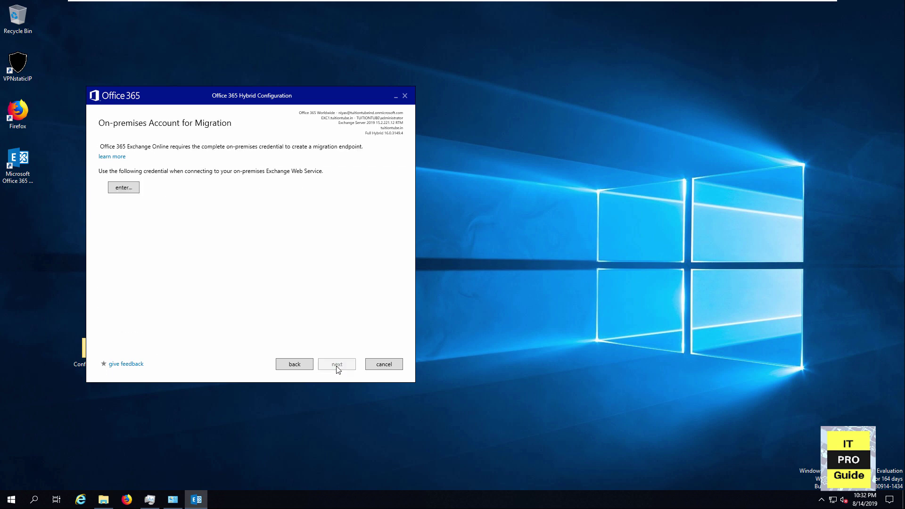
pyautogui.click(309, 365)
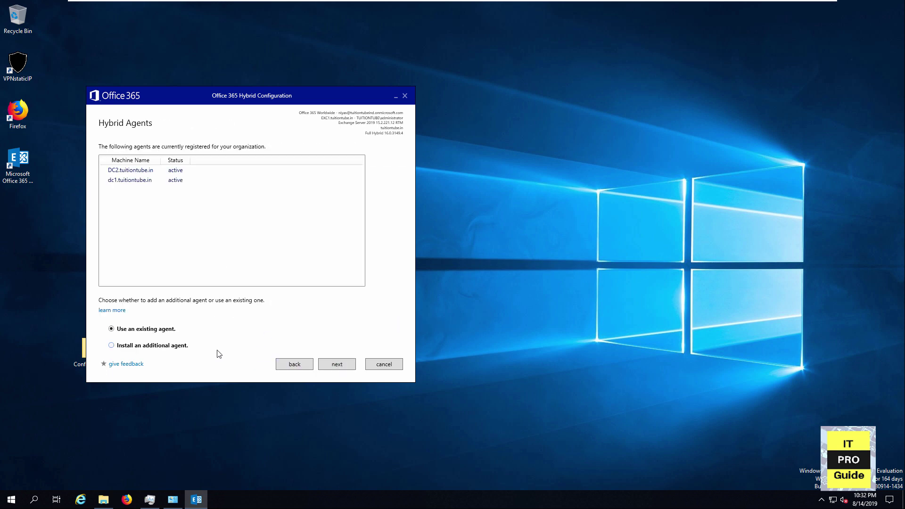
pyautogui.click(147, 347)
pyautogui.click(341, 367)
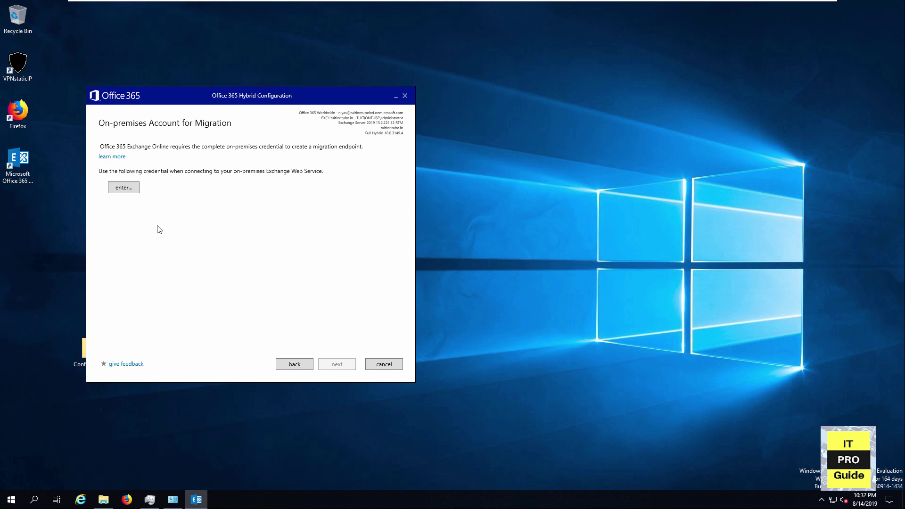
# Enter the on-premises migration account password and start the Hybrid Agent download.
pyautogui.click(136, 192)
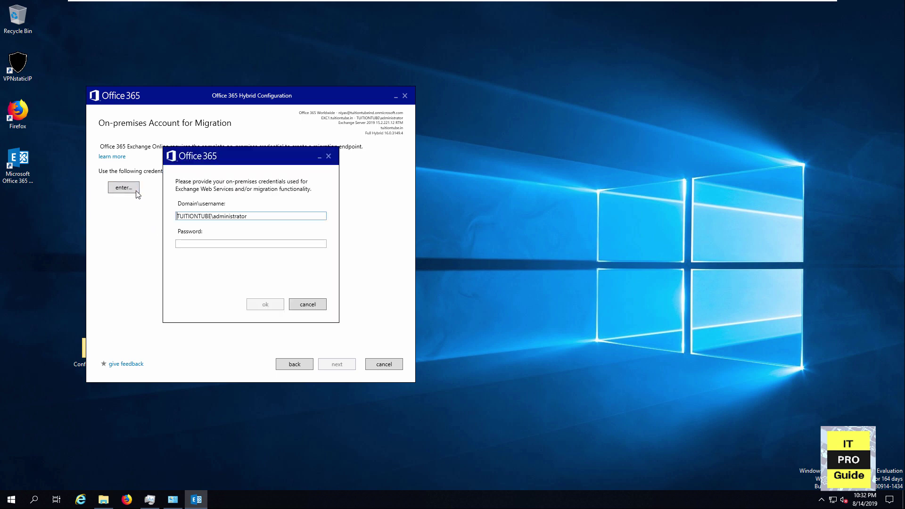
pyautogui.click(199, 245)
pyautogui.write('***')
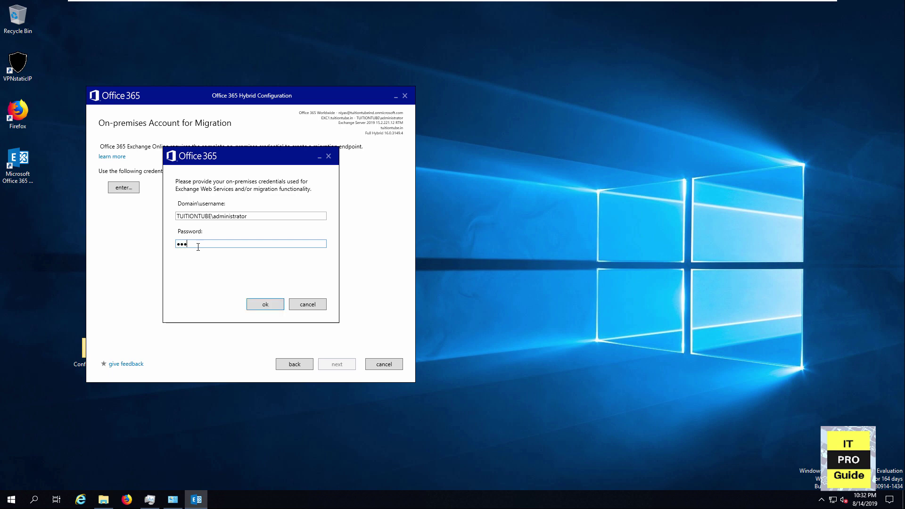
pyautogui.write('*****')
pyautogui.click(254, 303)
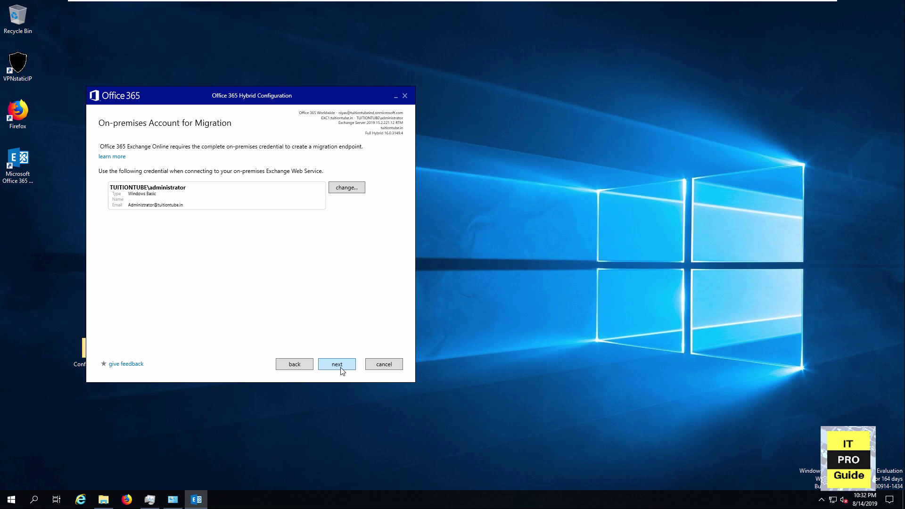
pyautogui.click(341, 369)
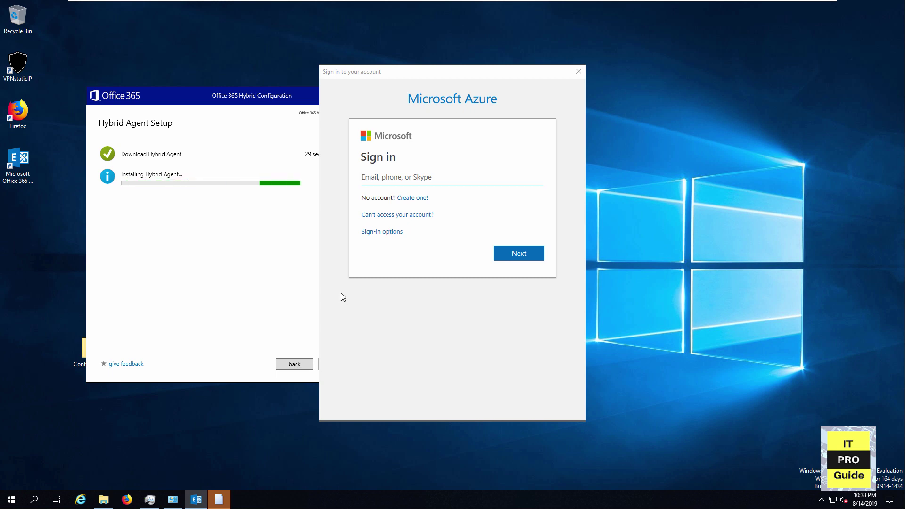
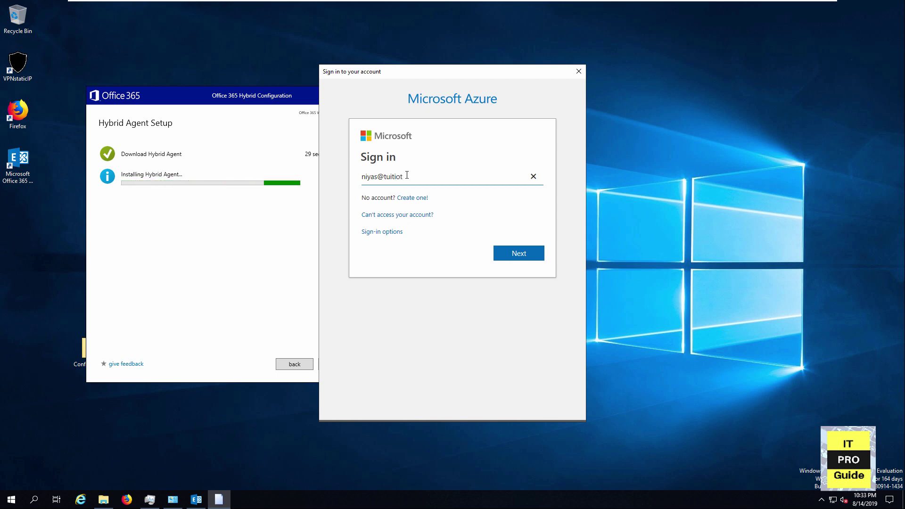
# Sign in to Microsoft Azure with the admin e-mail and password so all Hybrid Agent setup steps complete.
pyautogui.press('Return')
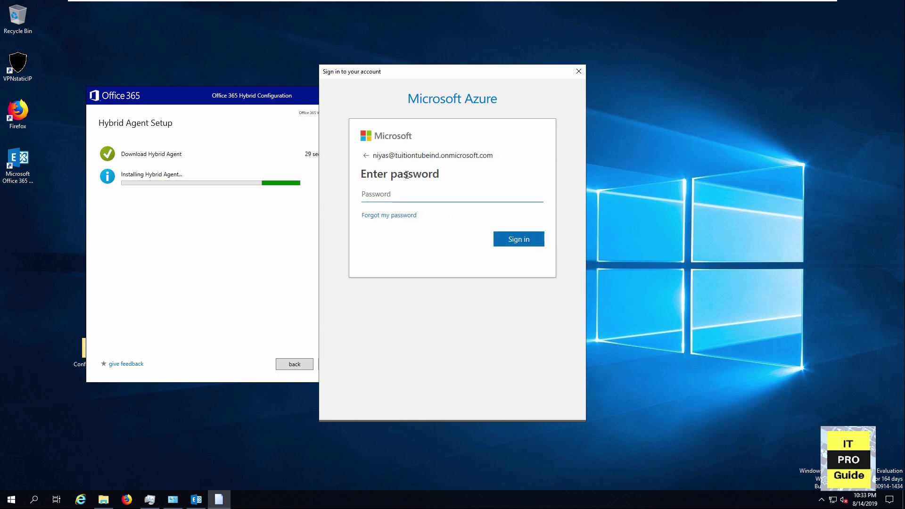
pyautogui.write('***')
pyautogui.press('Return')
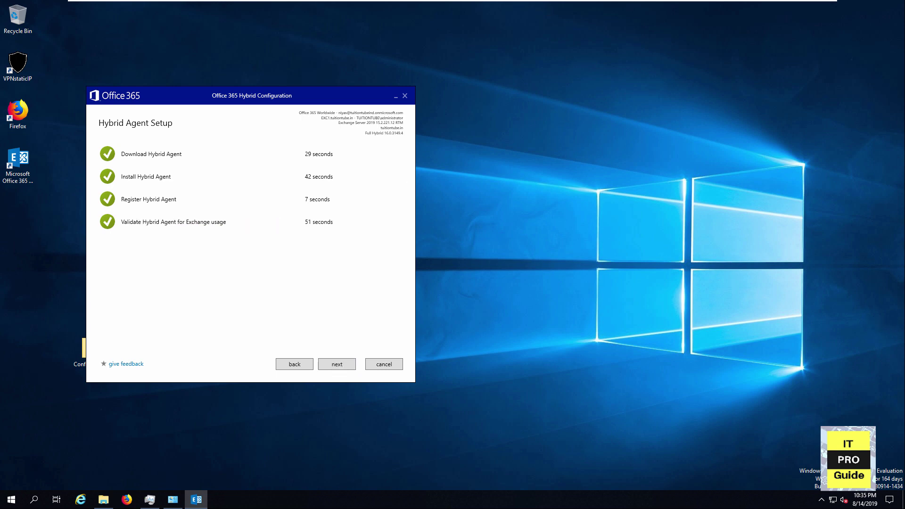
# Keep Client Access and Mailbox transport, checking Advanced options with centralized mail transport left off.
pyautogui.click(334, 365)
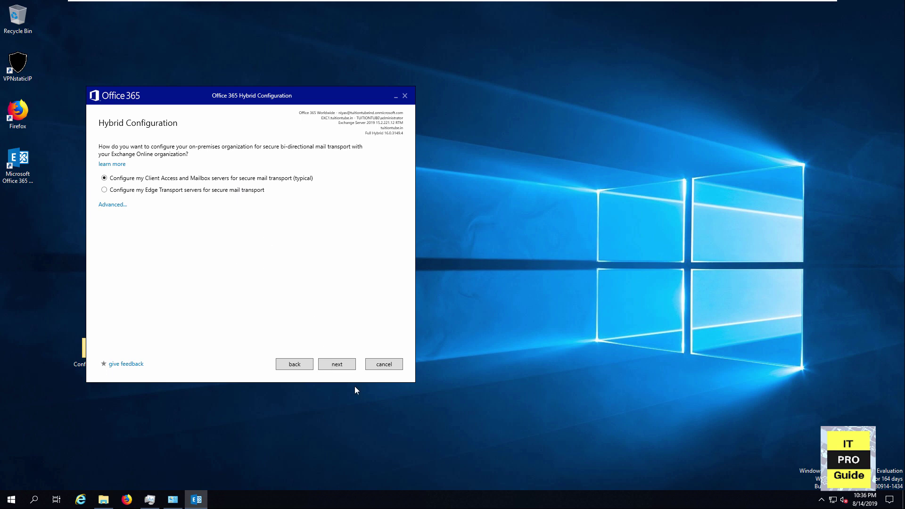
pyautogui.click(115, 205)
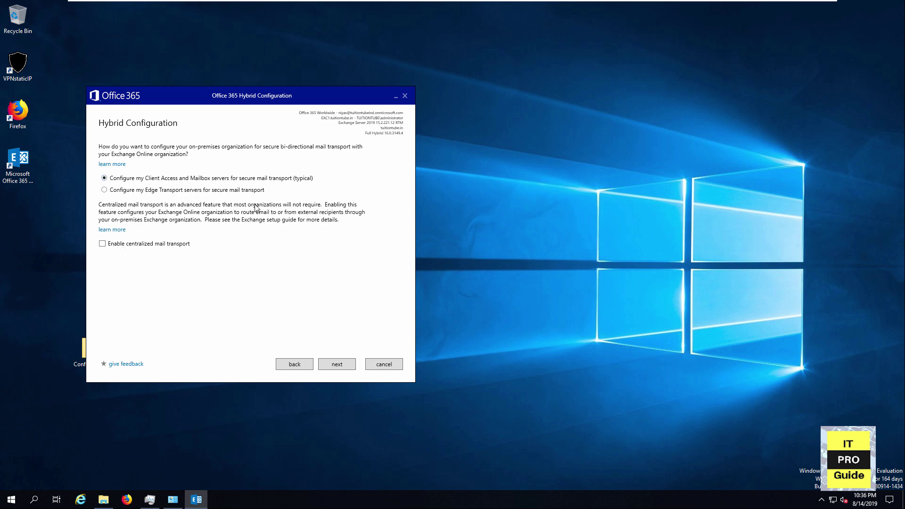
# Select EXC1 as the receive connector server and advance to Send Connector Configuration.
pyautogui.click(335, 364)
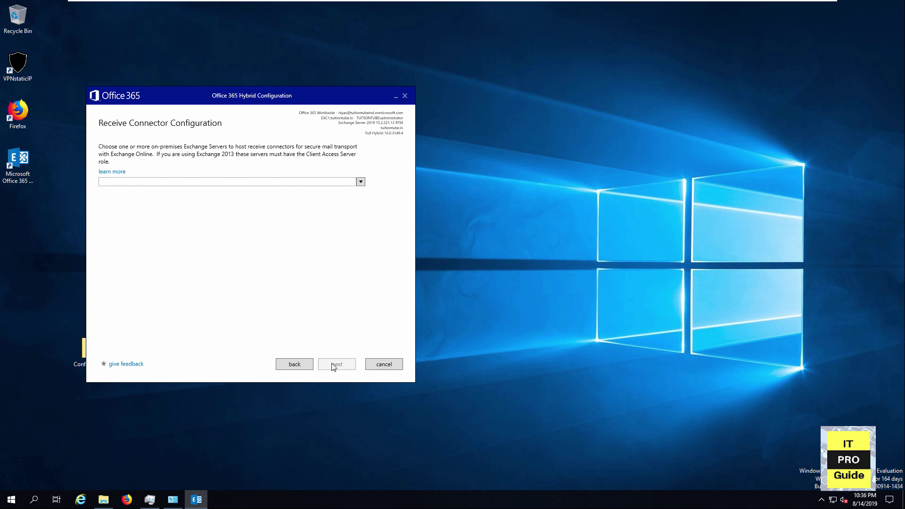
pyautogui.click(361, 182)
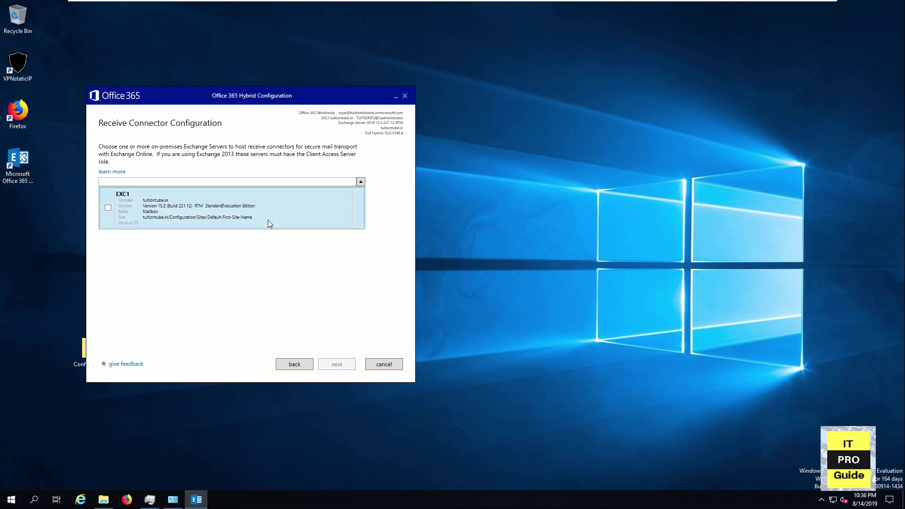
pyautogui.click(107, 209)
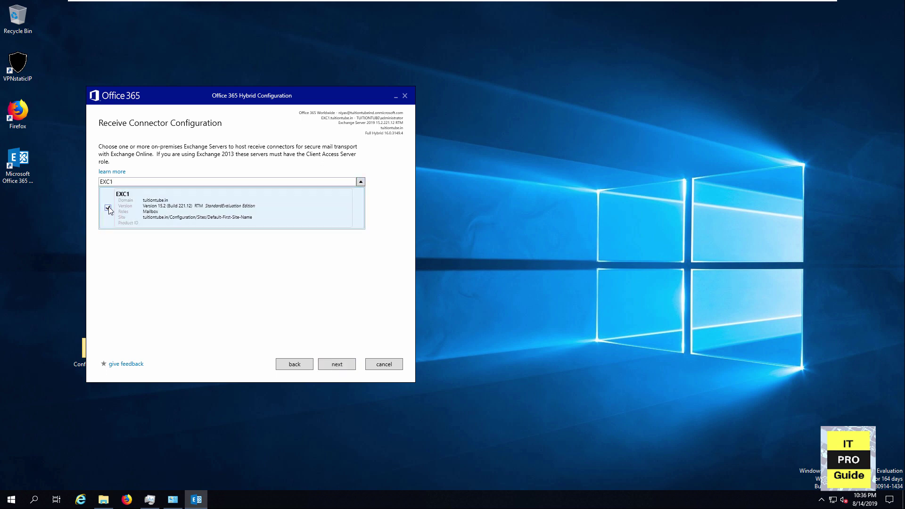
pyautogui.click(332, 365)
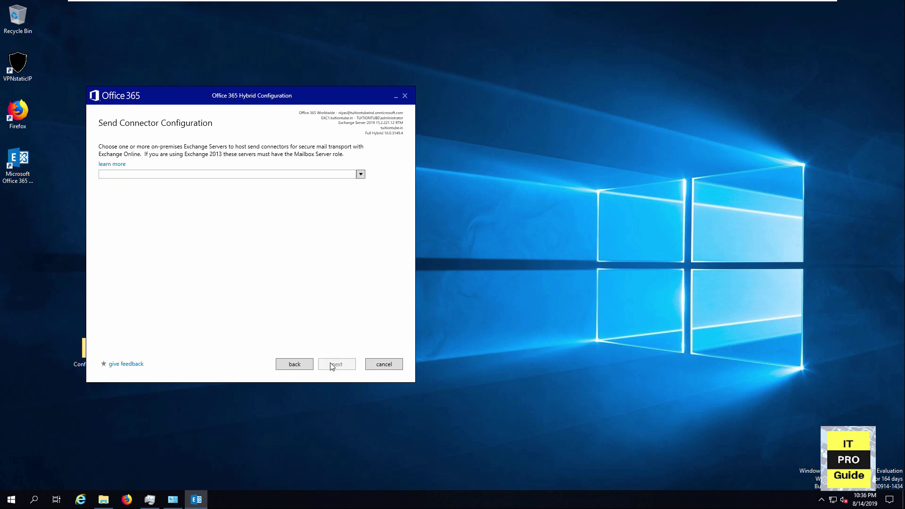
# Assign EXC1 to host the send connectors and pick the *.tuitiontube.in transport certificate.
pyautogui.click(360, 175)
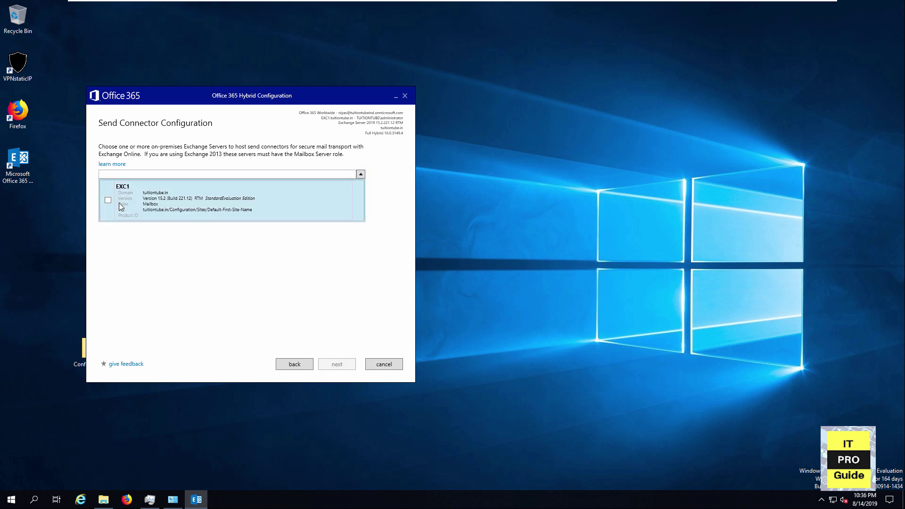
pyautogui.click(104, 204)
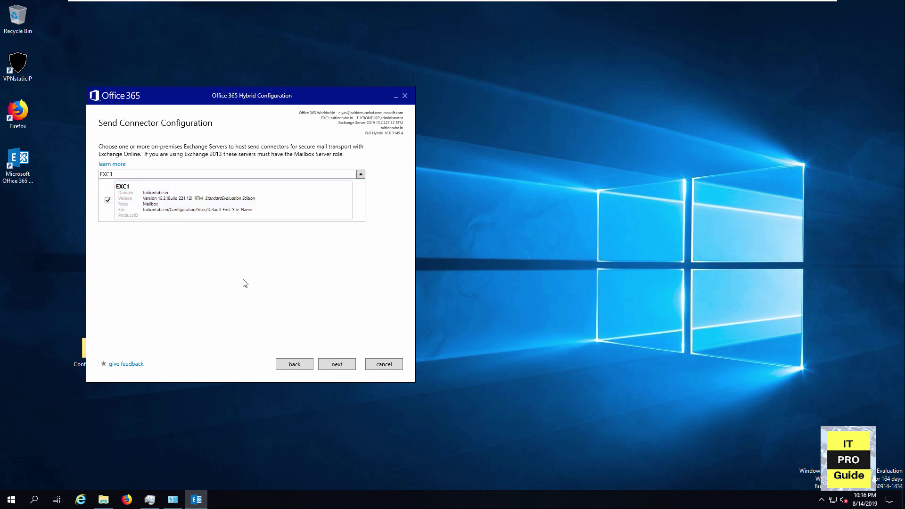
pyautogui.click(329, 367)
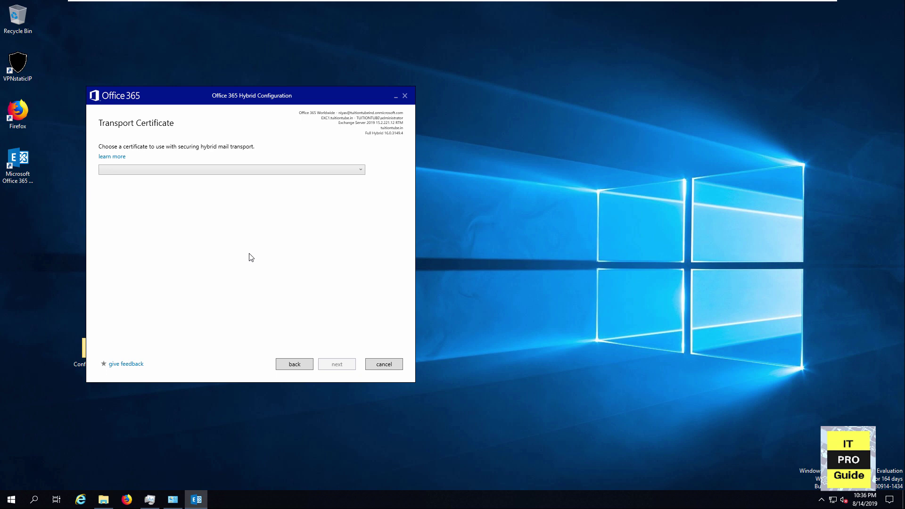
pyautogui.click(242, 168)
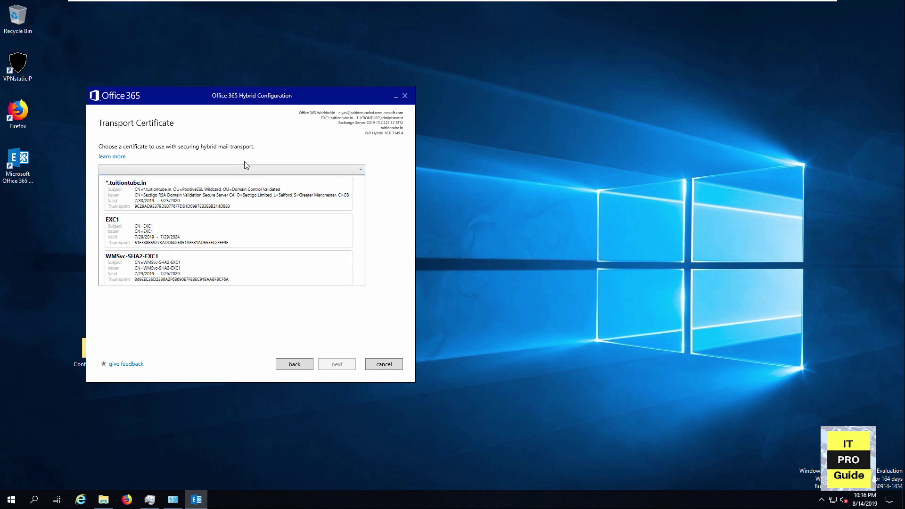
pyautogui.click(163, 200)
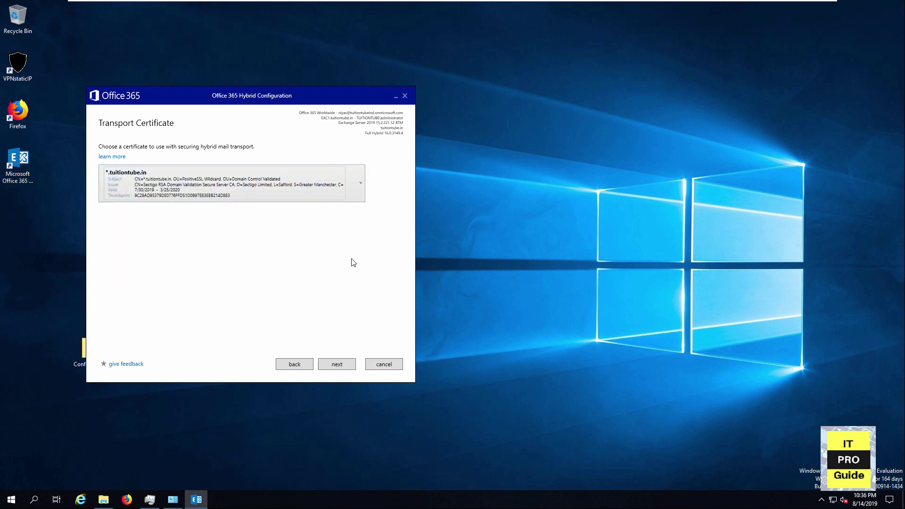
# Enter tuitiontube.in as the on-premises organization FQDN and continue to Ready for Update.
pyautogui.click(349, 366)
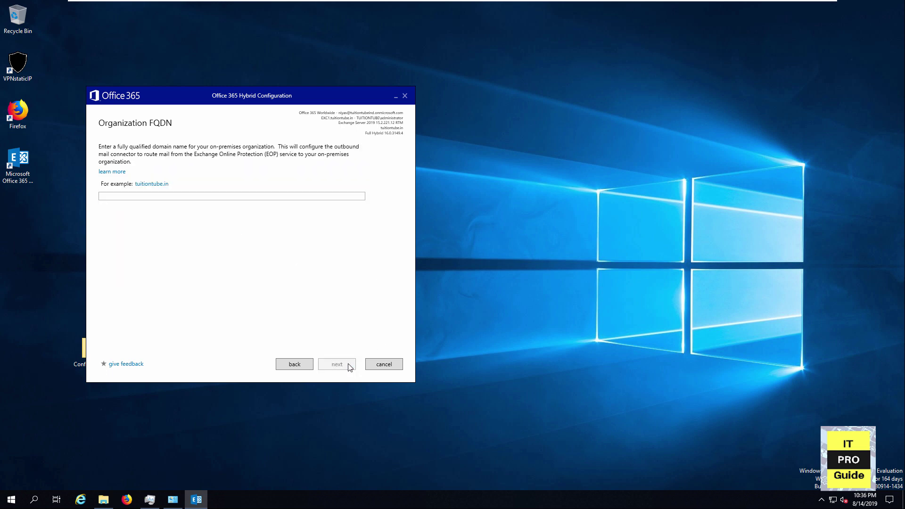
pyautogui.click(331, 198)
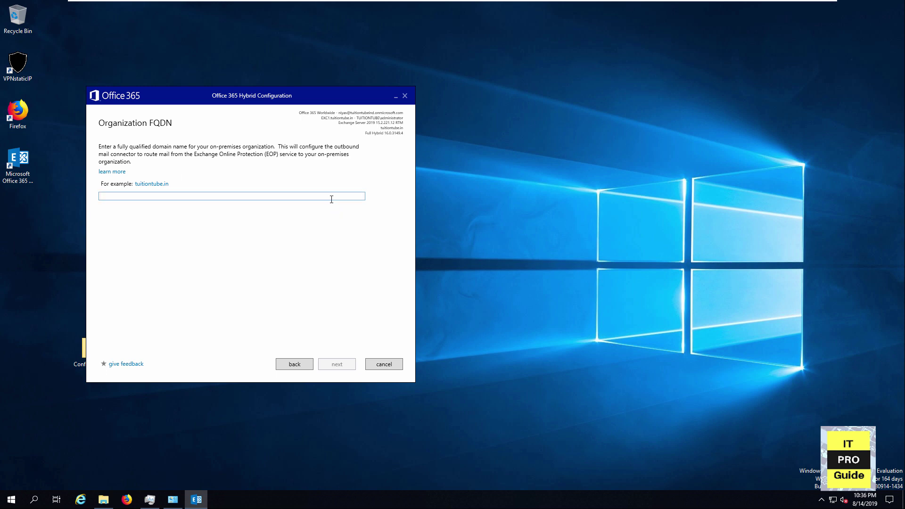
pyautogui.write('tuitiontube')
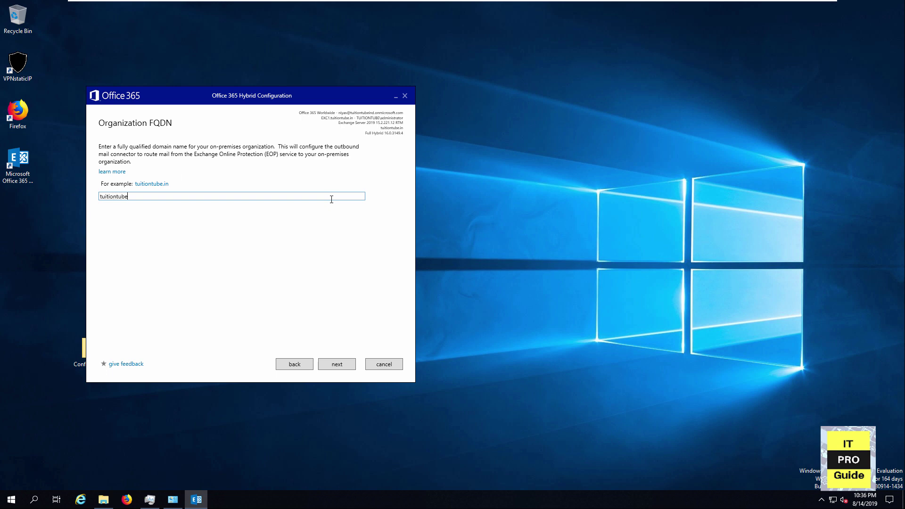
pyautogui.write('.in')
pyautogui.click(338, 365)
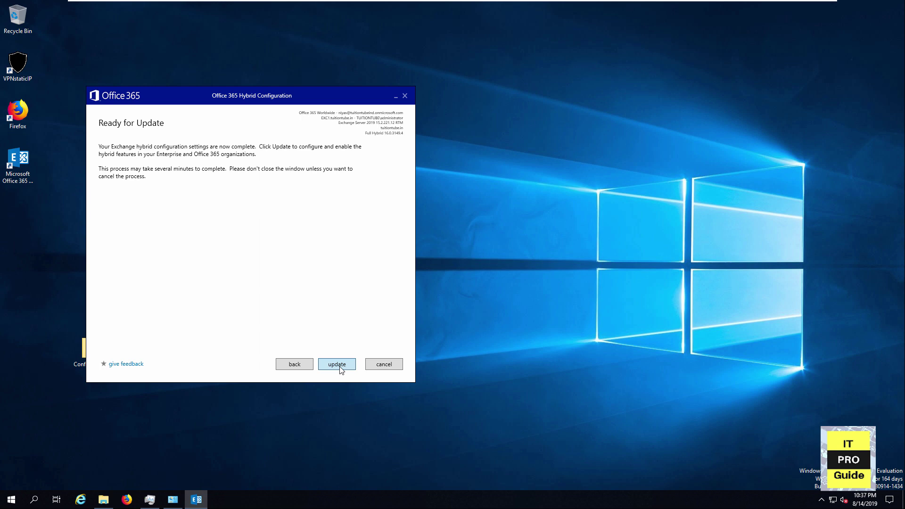
# Run the hybrid update, ending on Congratulations with an HCW8057 Autodiscover warning.
pyautogui.click(339, 364)
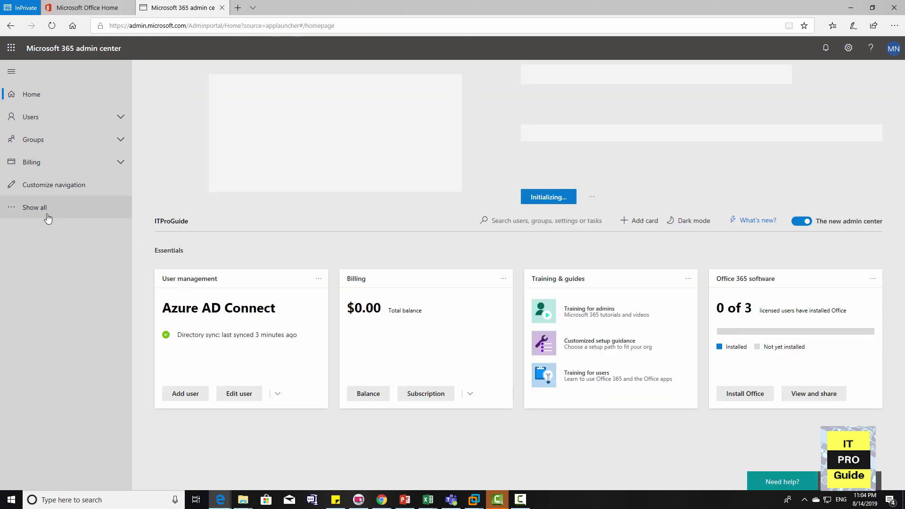
# Open the Exchange admin center from the full Admin centers list.
pyautogui.click(46, 214)
pyautogui.scroll(-2, 117, 298)
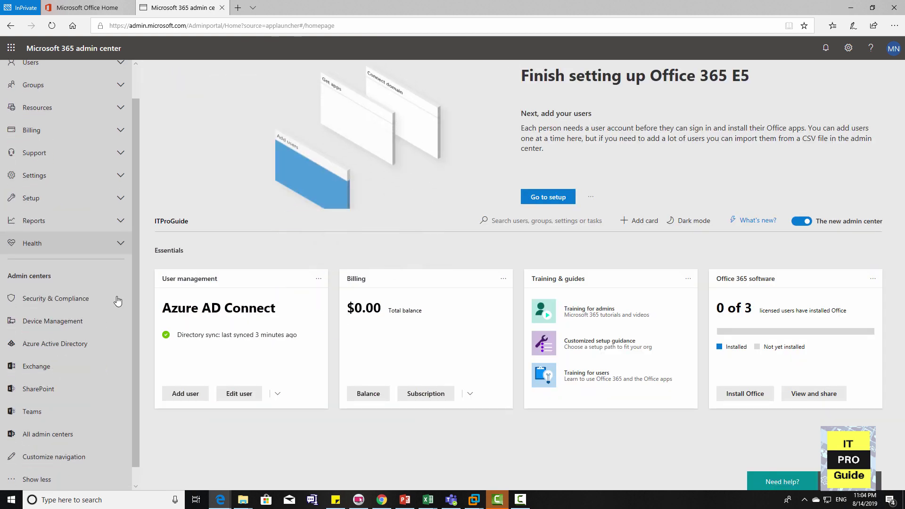
pyautogui.click(36, 372)
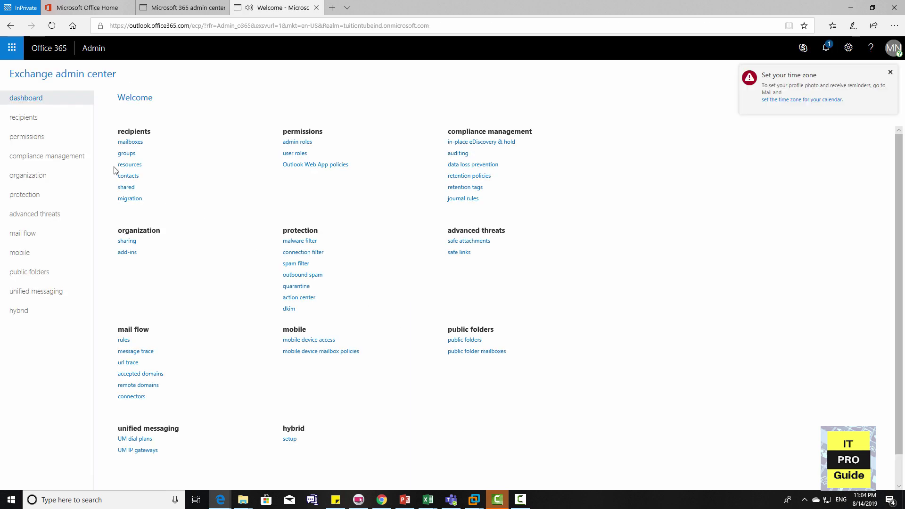
# Under recipients > migration, start a new Migrate to Exchange Online batch.
pyautogui.click(132, 143)
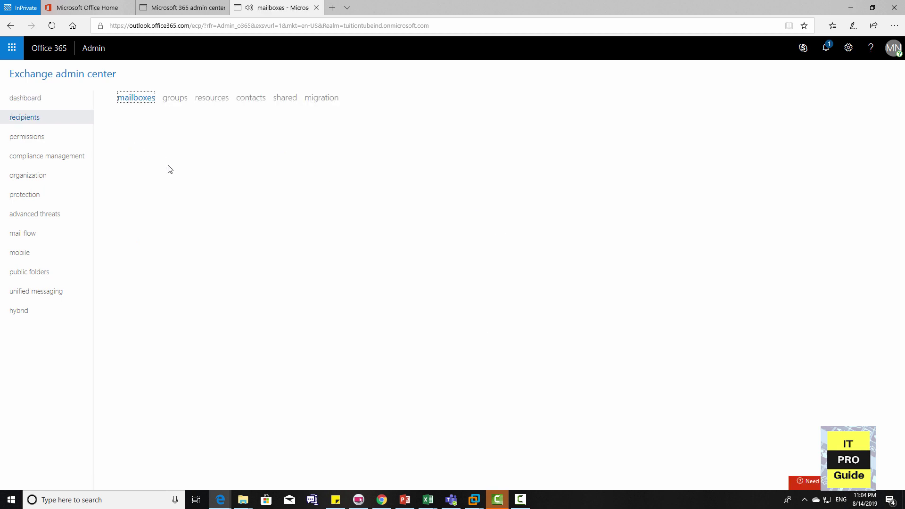
pyautogui.click(322, 99)
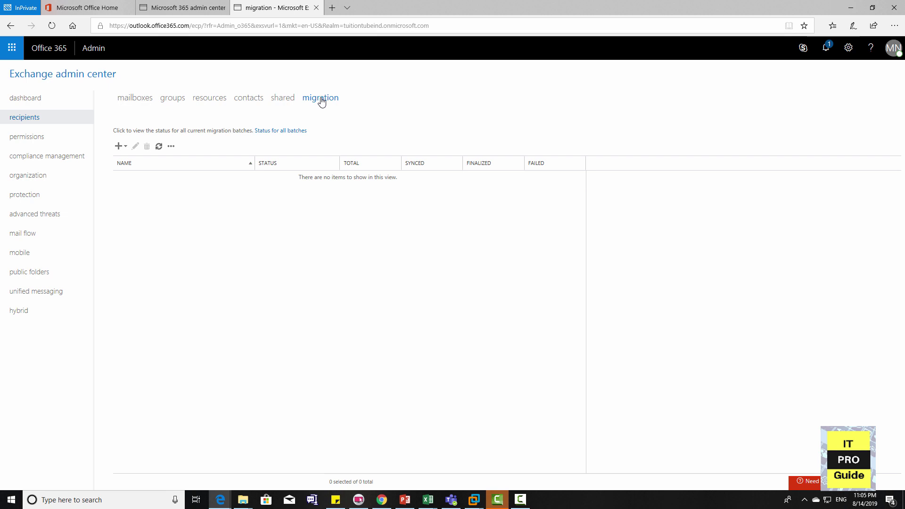
pyautogui.click(122, 146)
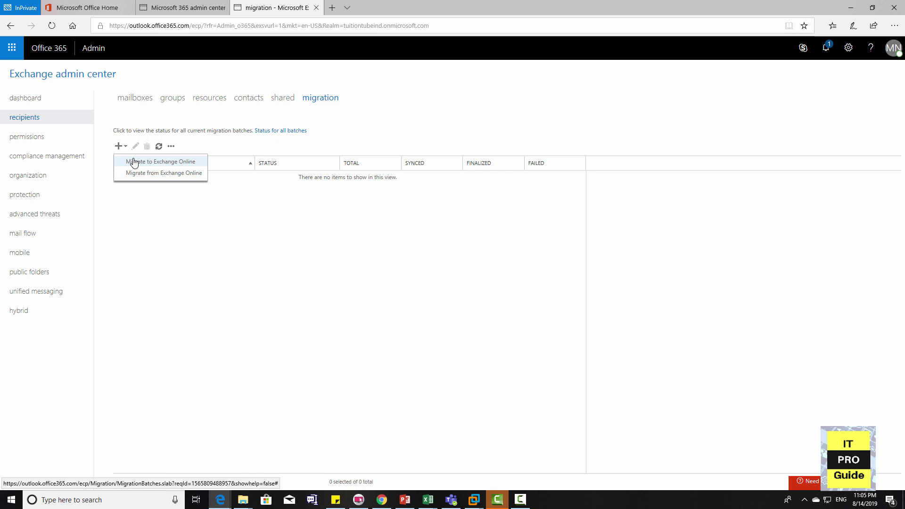
pyautogui.click(134, 163)
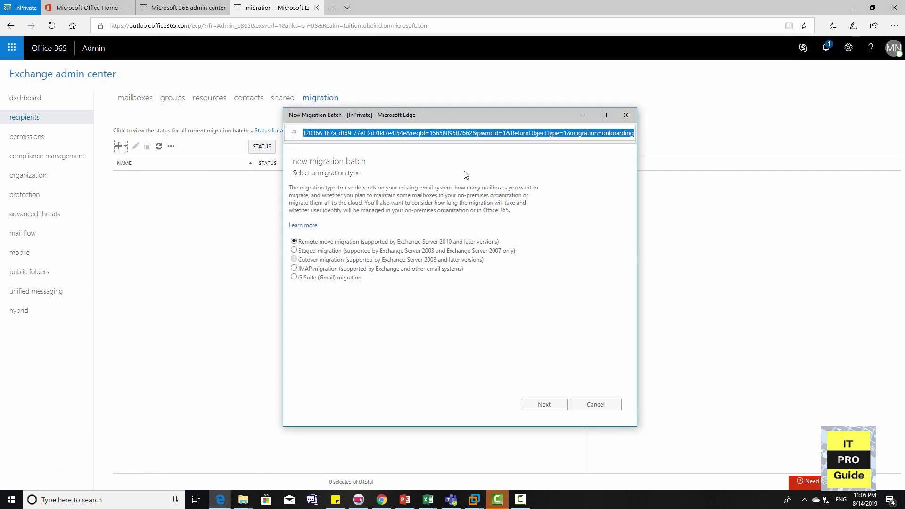
# Choose Remote move migration as the batch's migration type.
pyautogui.moveTo(373, 268)
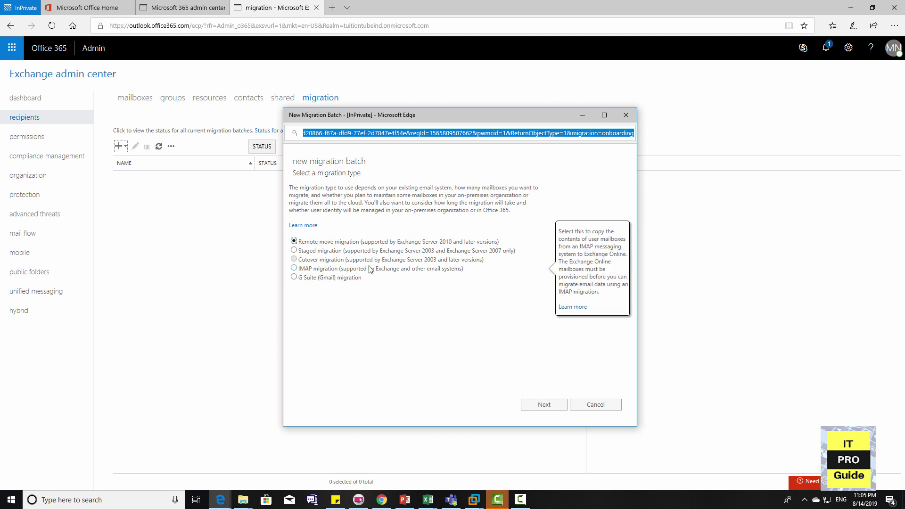
pyautogui.moveTo(433, 241)
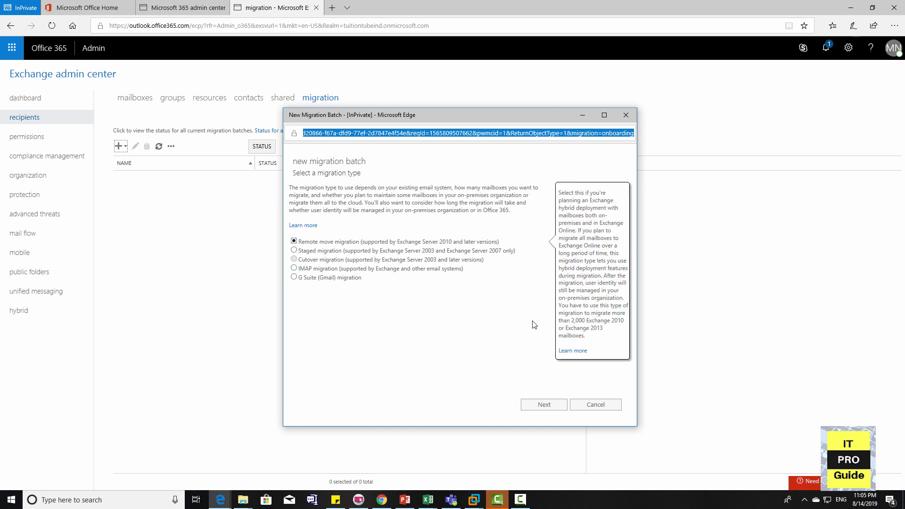
pyautogui.click(383, 252)
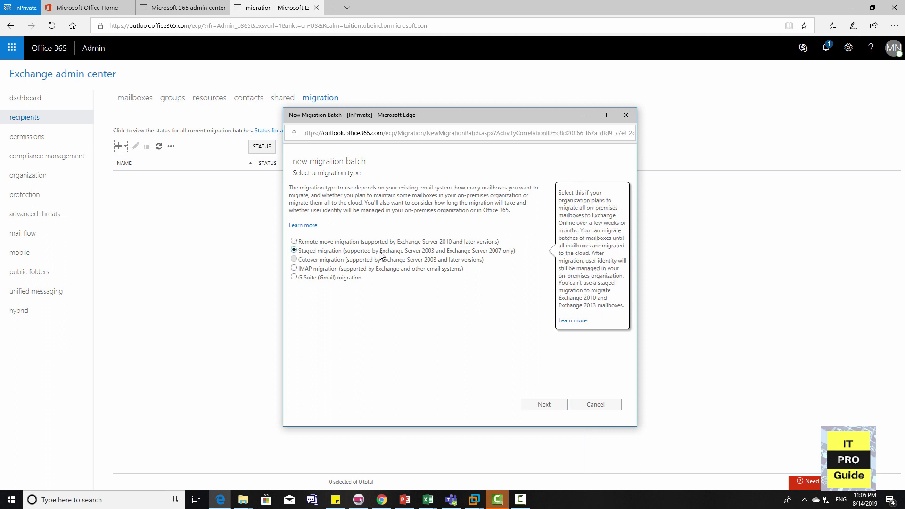
pyautogui.moveTo(381, 262)
pyautogui.click(382, 243)
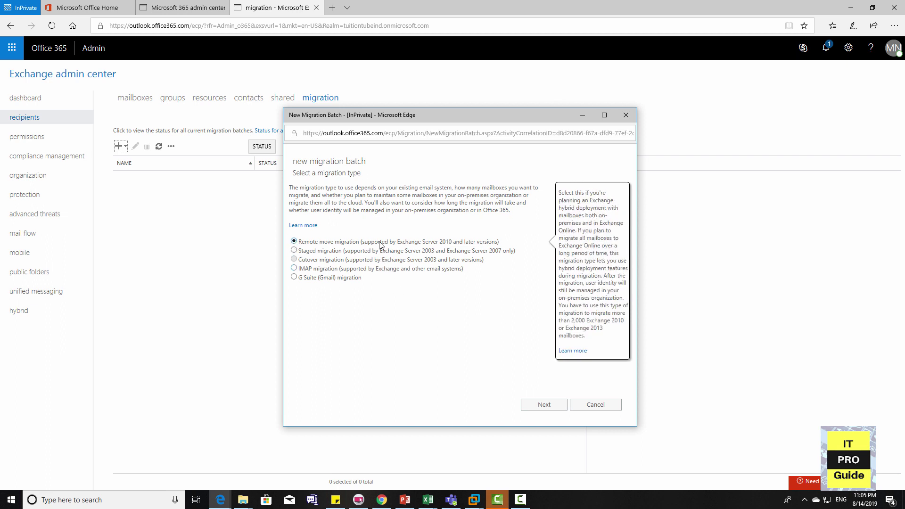
pyautogui.click(558, 407)
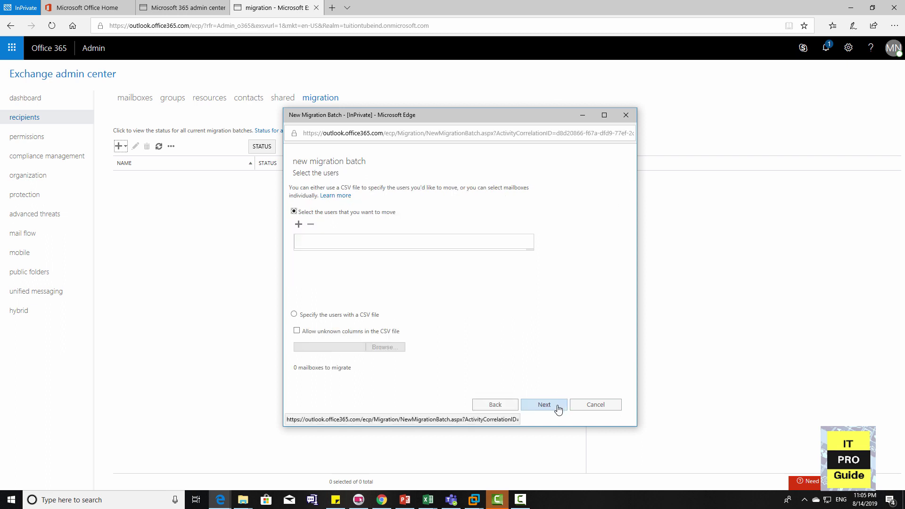
# Add user1 as the mailbox to move and continue to the endpoint confirmation.
pyautogui.click(298, 225)
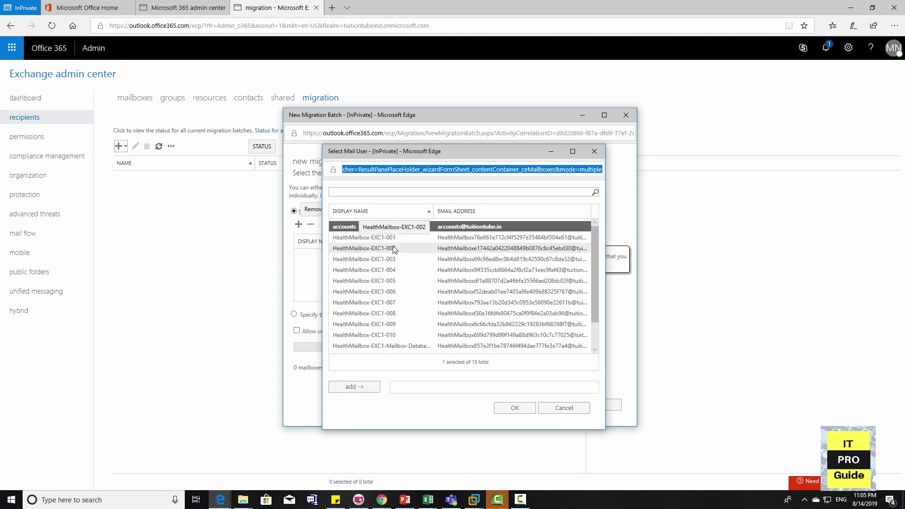
pyautogui.click(395, 259)
pyautogui.scroll(-2, 396, 264)
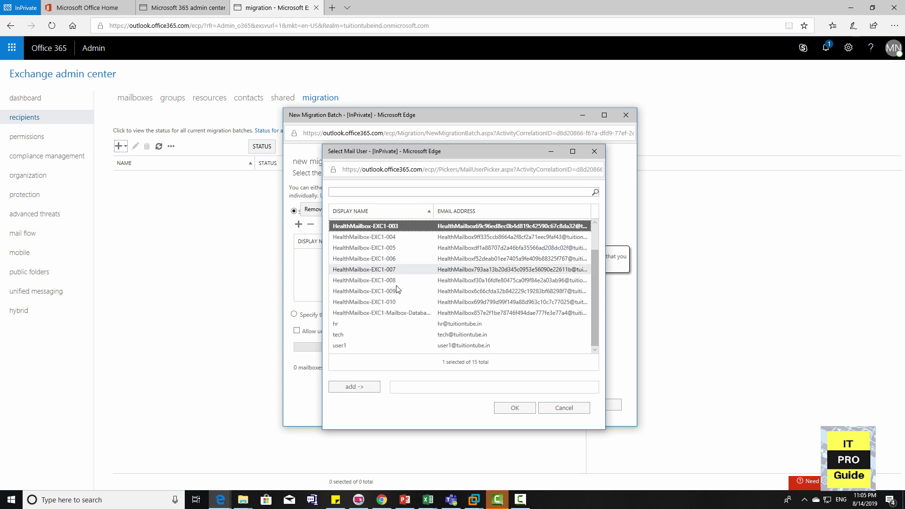
pyautogui.click(383, 346)
pyautogui.doubleClick(383, 345)
pyautogui.click(502, 408)
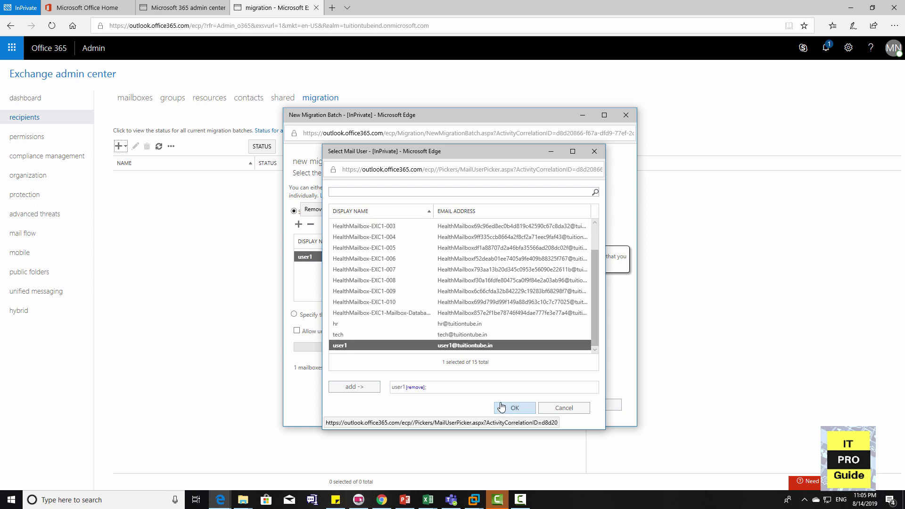
pyautogui.click(528, 408)
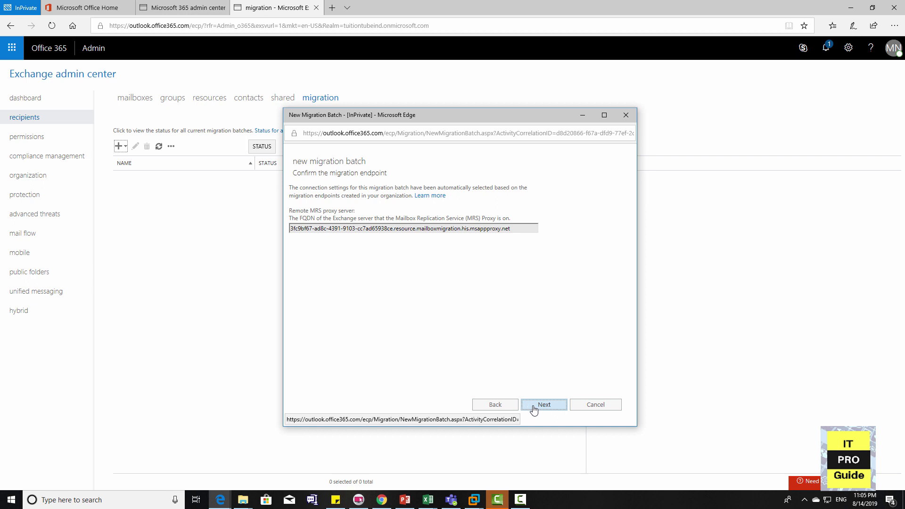
# Accept the endpoint, set Batch1 to complete automatically, and create the batch.
pyautogui.click(534, 406)
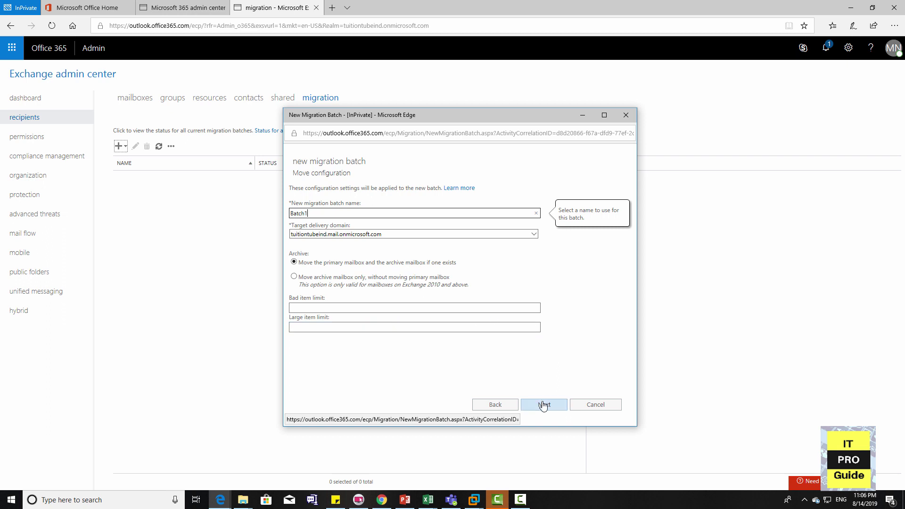
pyautogui.click(543, 406)
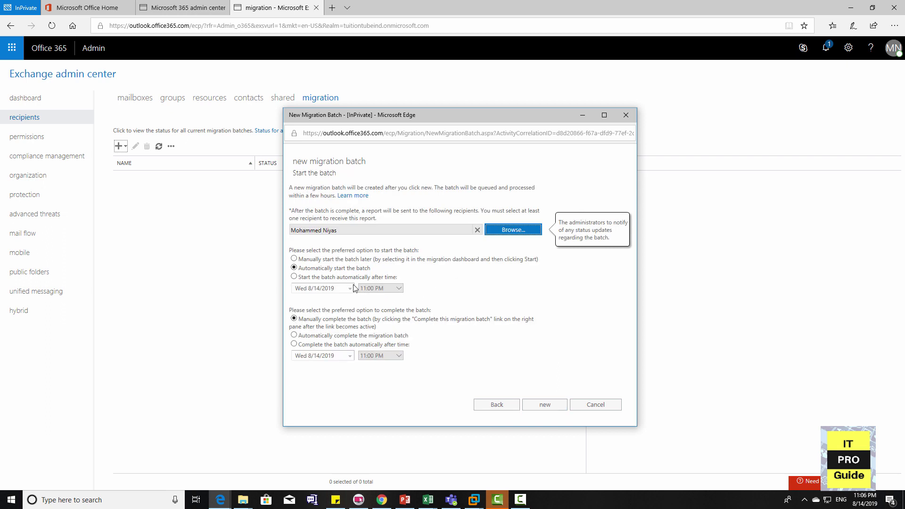
pyautogui.click(305, 337)
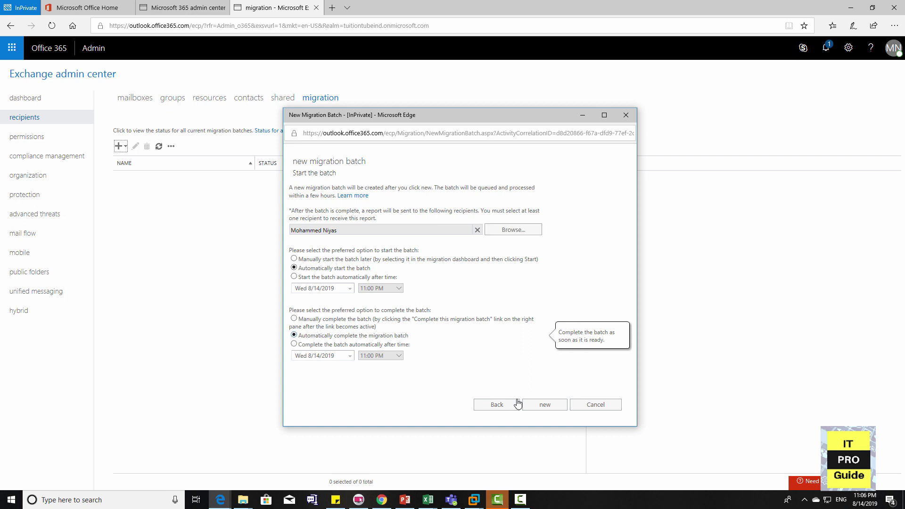
pyautogui.click(531, 405)
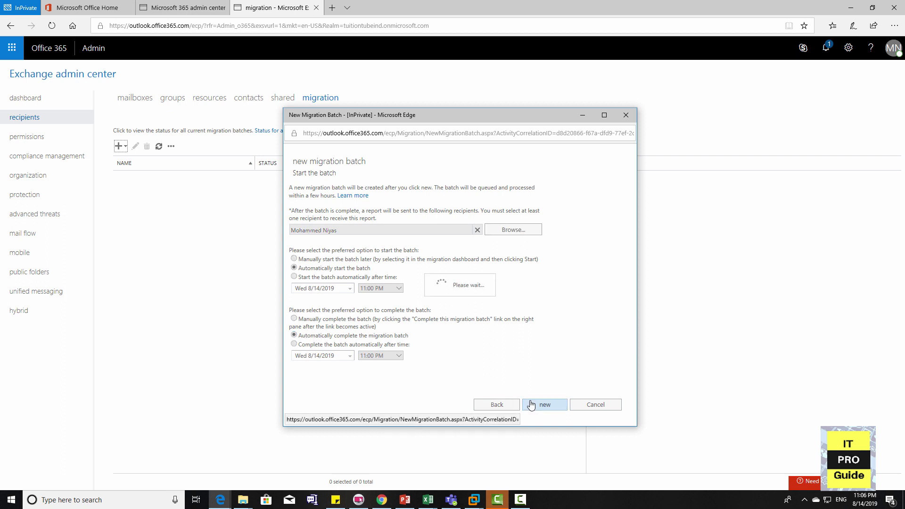